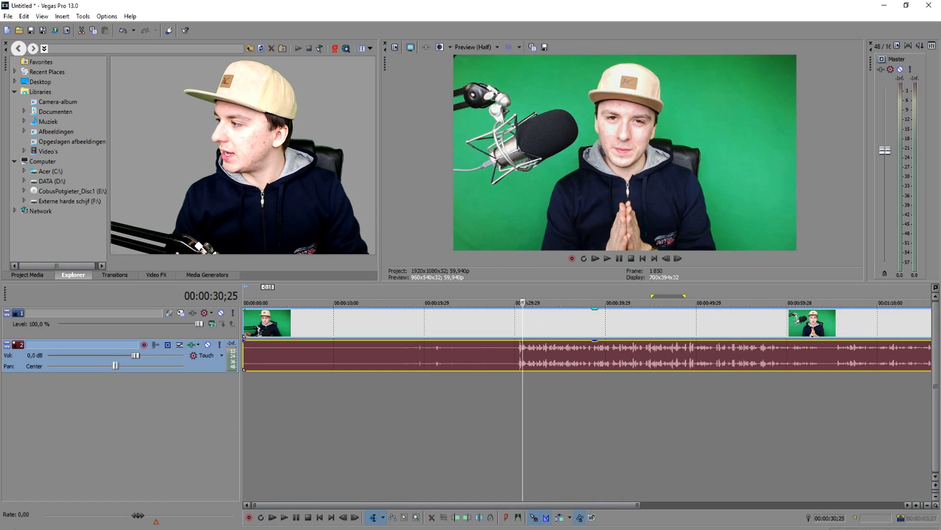
# Play the recording to find the cut point and delete the footage before 00:00:35;11.
pyautogui.press('space')
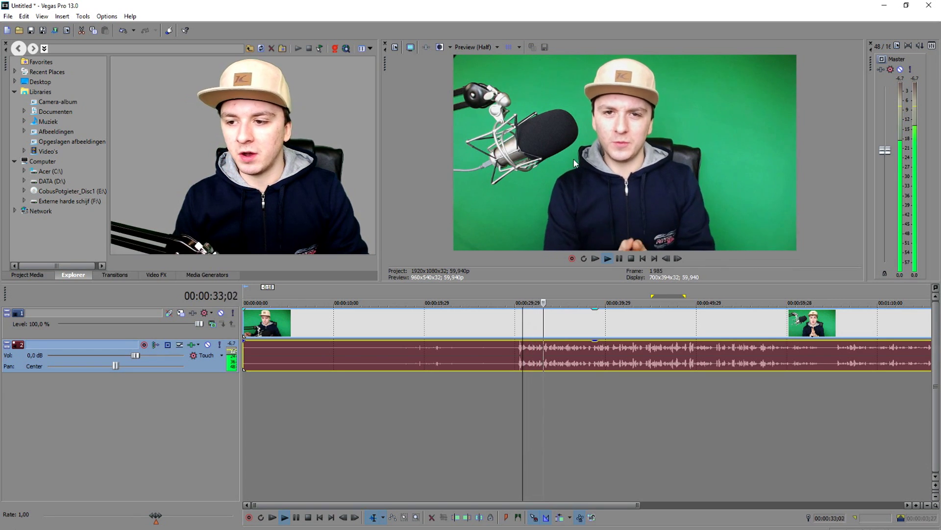
pyautogui.press('space')
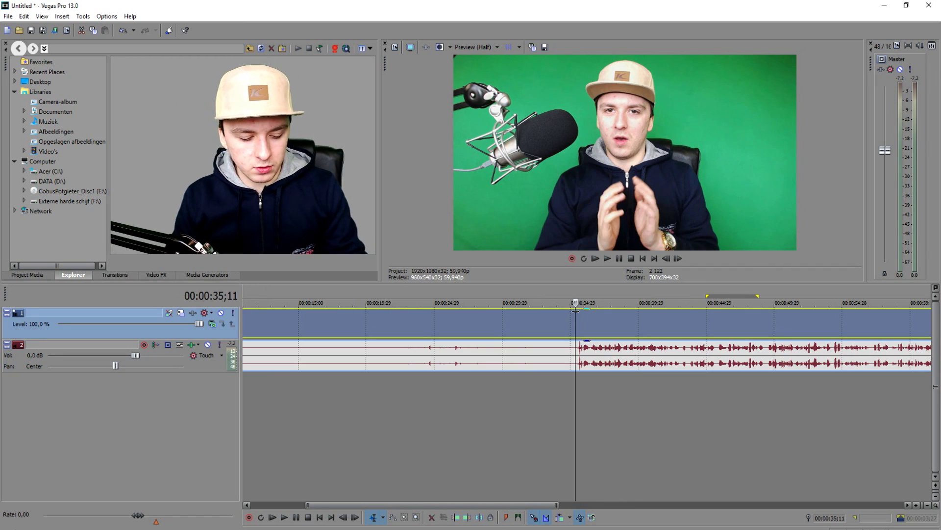
pyautogui.click(508, 319)
pyautogui.press('Delete')
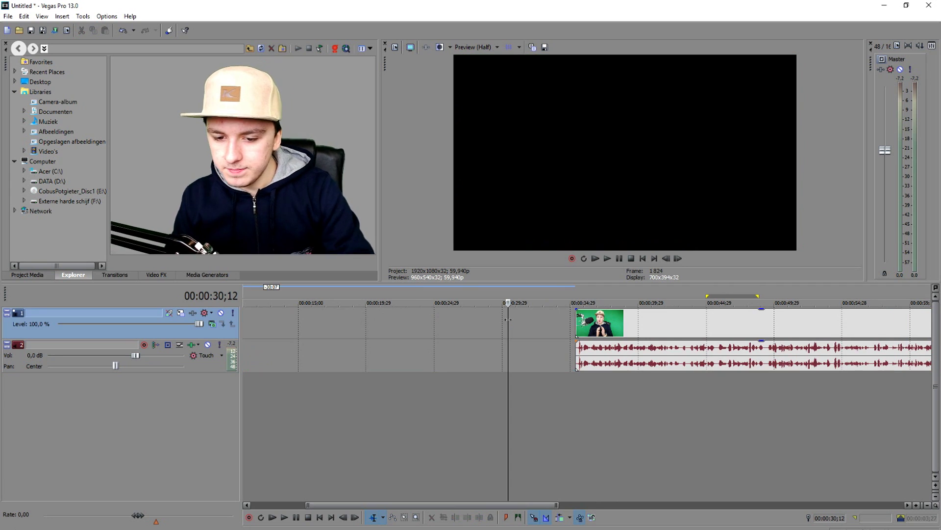
# Move the remaining clip about 12 seconds earlier on the timeline.
pyautogui.scroll(-3, 508, 320)
pyautogui.click(496, 315)
pyautogui.moveTo(495, 314); pyautogui.dragTo(435, 317)
# Select the video and audio events one at a time to check whether they belong together.
pyautogui.click(451, 352)
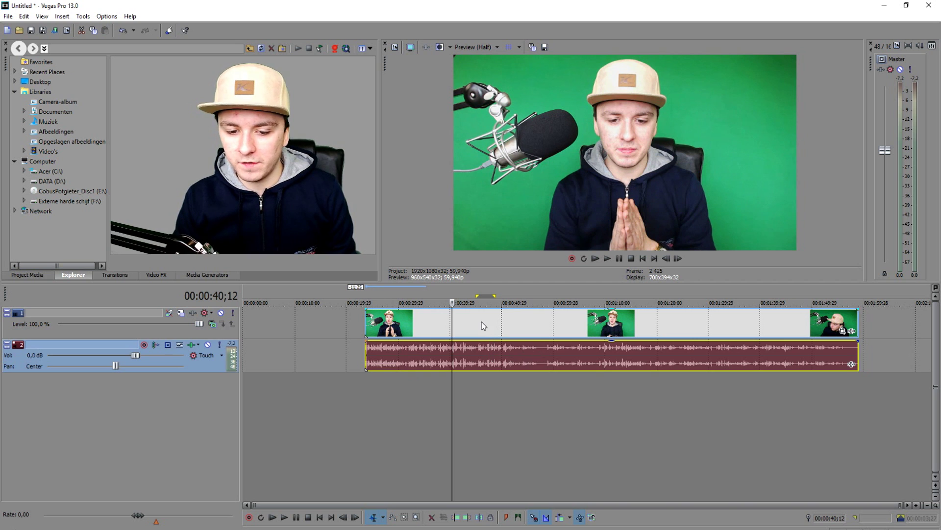
pyautogui.click(483, 325)
pyautogui.click(444, 351)
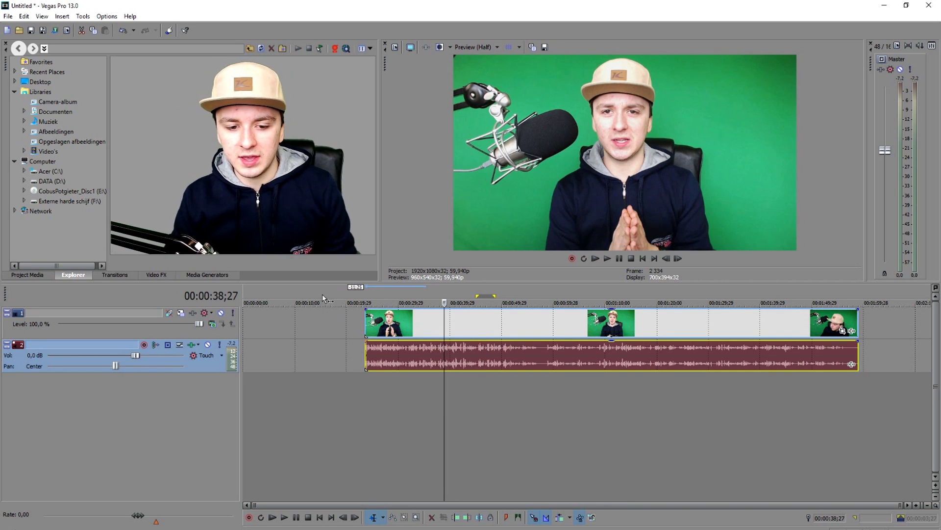
pyautogui.click(310, 322)
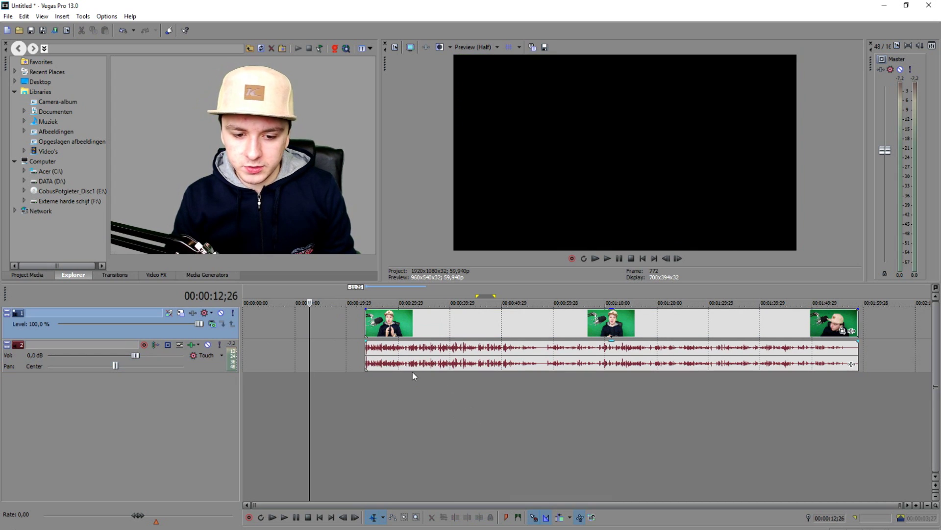
pyautogui.click(393, 356)
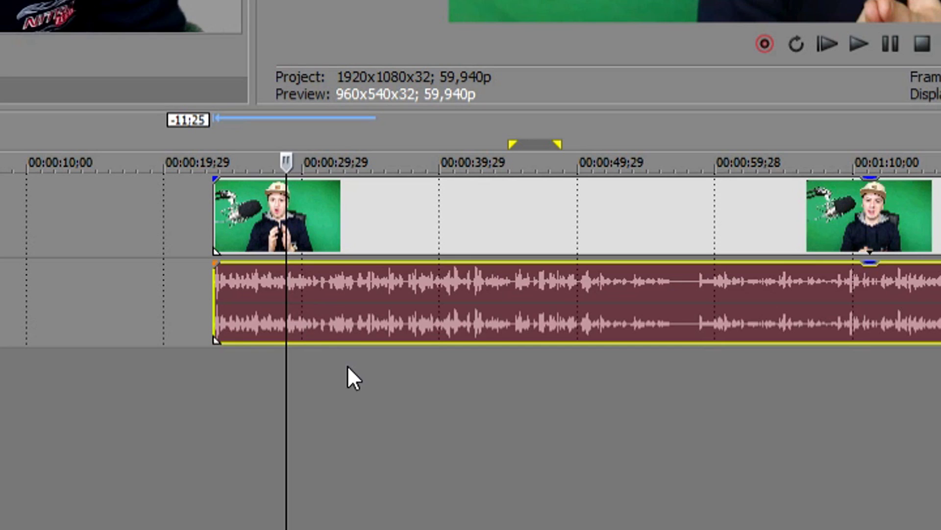
# Shift the audio event later than its video event and bring it back beneath the video.
pyautogui.click(347, 365)
pyautogui.click(265, 295)
pyautogui.moveTo(265, 295); pyautogui.dragTo(520, 321)
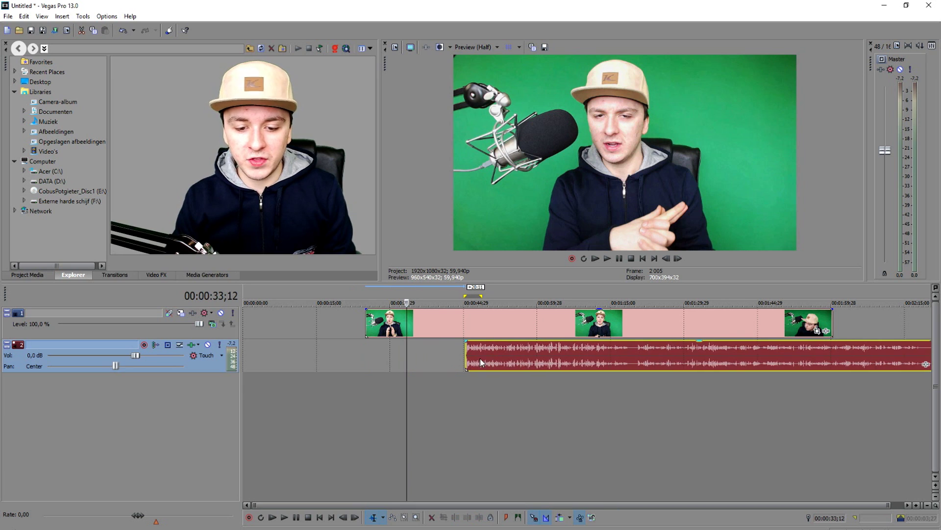
pyautogui.moveTo(481, 363); pyautogui.dragTo(399, 350)
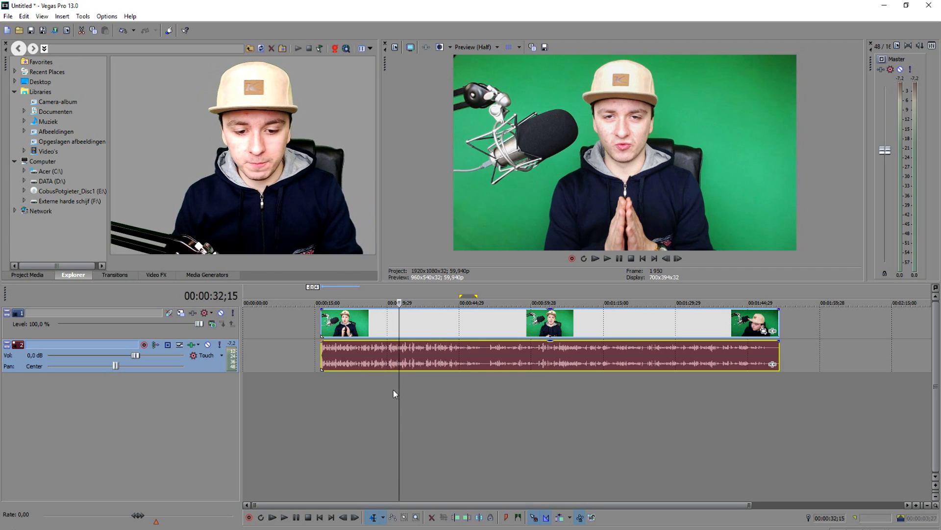
# Move the audio event past the end of the video, and shift the video event to start at 00:00:20;08.
pyautogui.click(363, 358)
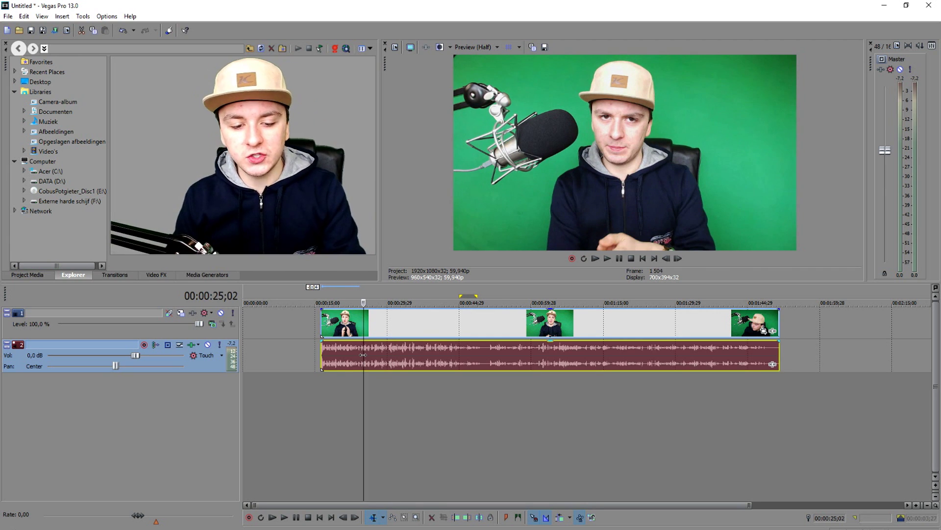
pyautogui.click(341, 371)
pyautogui.moveTo(393, 357); pyautogui.dragTo(693, 351)
pyautogui.scroll(-1, 446, 356)
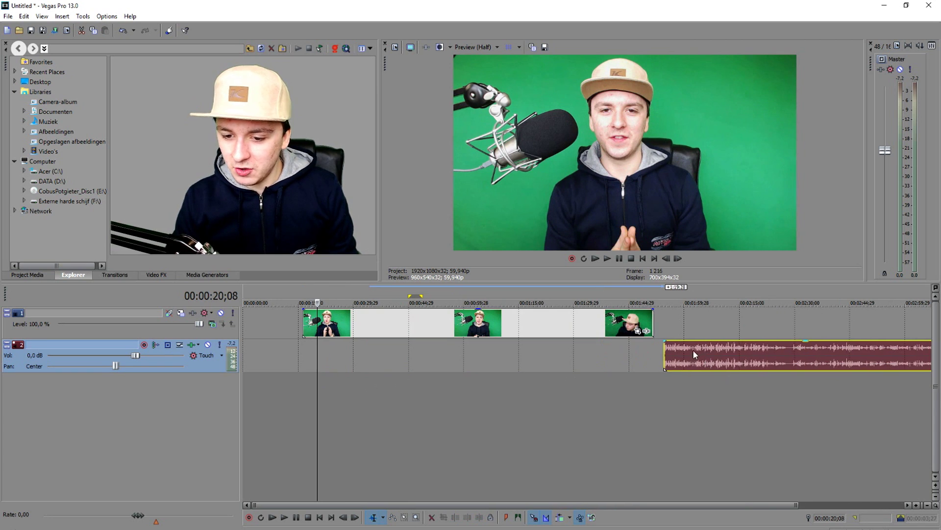
pyautogui.scroll(-1, 695, 354)
pyautogui.moveTo(452, 325)
pyautogui.mouseDown()
pyautogui.moveTo(624, 325)
pyautogui.moveTo(427, 325)
pyautogui.moveTo(468, 325)
pyautogui.mouseUp()
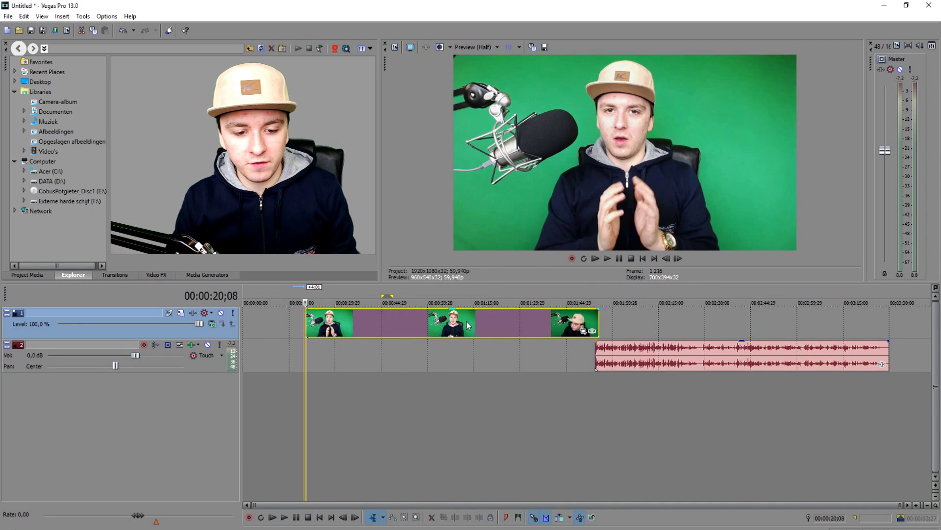
# Bring the audio event back and line up its start with the start of the video event.
pyautogui.moveTo(629, 357); pyautogui.dragTo(350, 354)
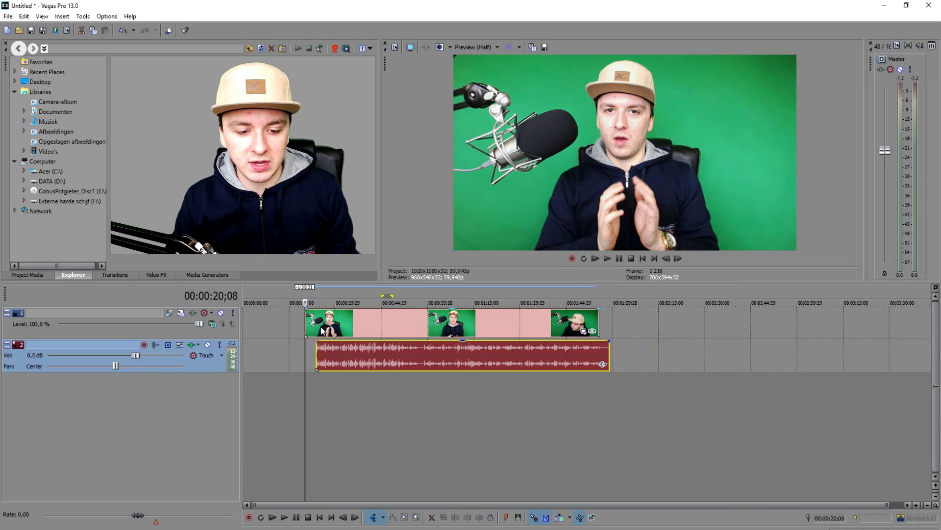
pyautogui.click(319, 329)
pyautogui.scroll(5, 320, 328)
pyautogui.moveTo(582, 357); pyautogui.dragTo(549, 361)
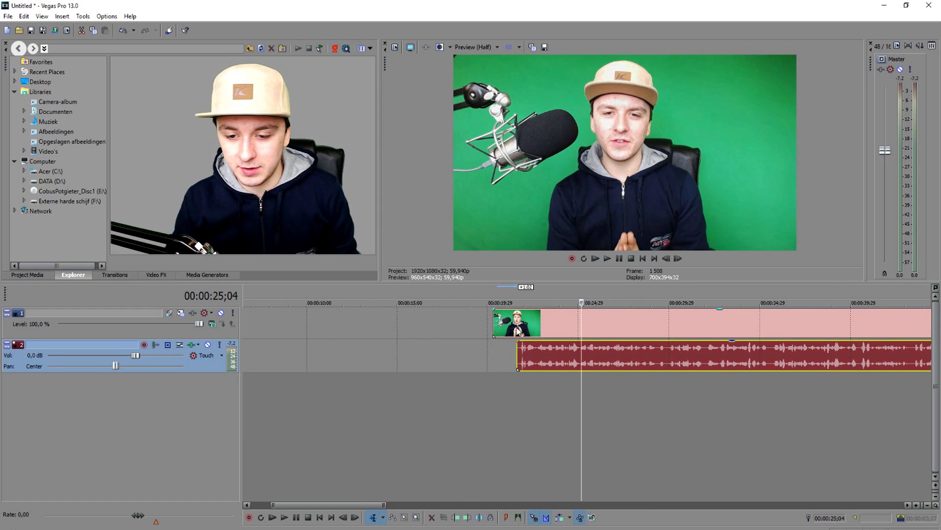
pyautogui.moveTo(534, 355); pyautogui.dragTo(515, 356)
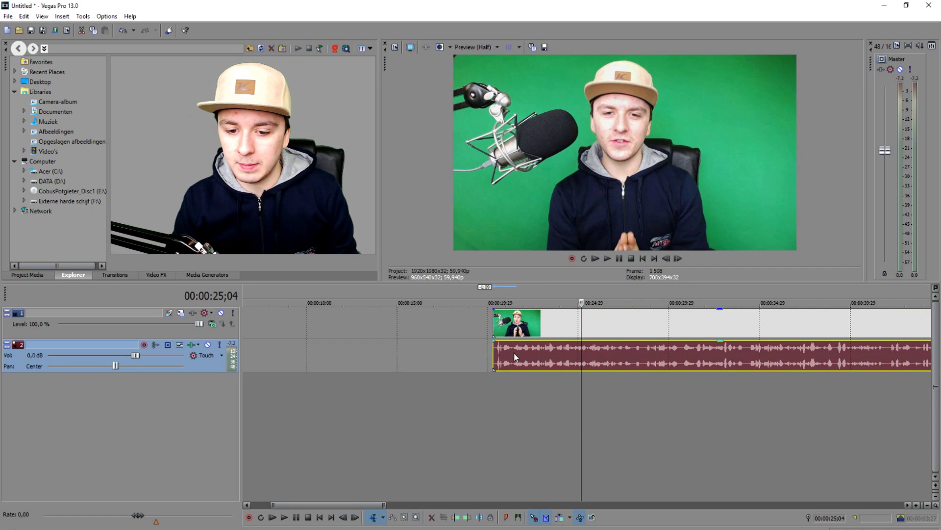
# Offset the audio event from the video by 1;11 and move it back into alignment.
pyautogui.click(492, 318)
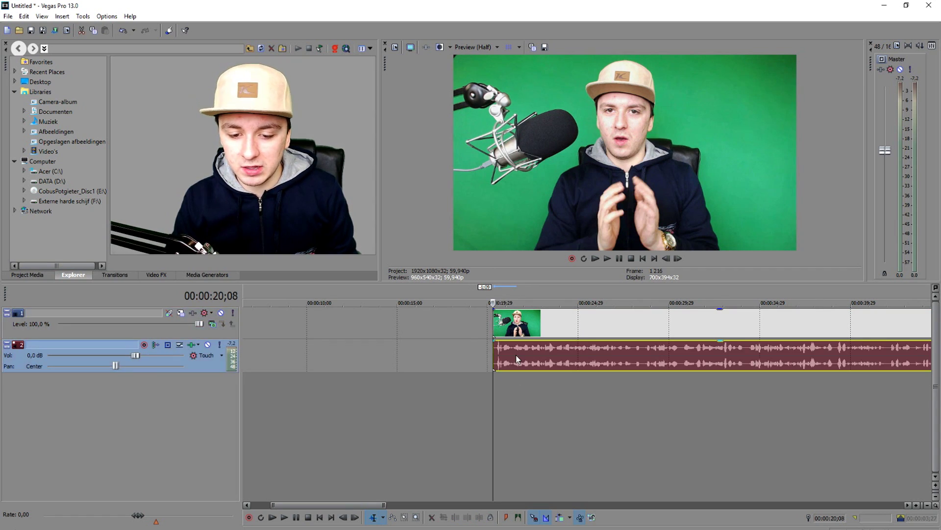
pyautogui.moveTo(517, 359); pyautogui.dragTo(543, 362)
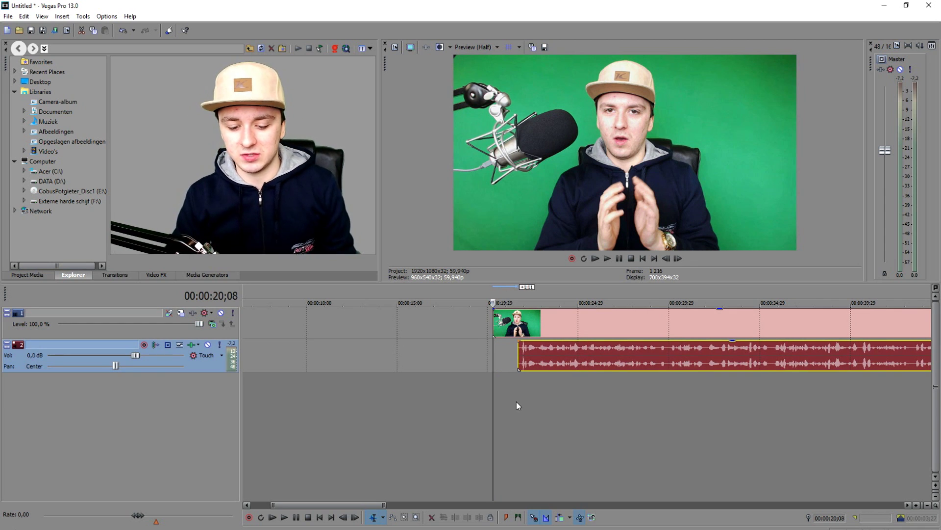
pyautogui.click(519, 325)
pyautogui.scroll(-5, 515, 326)
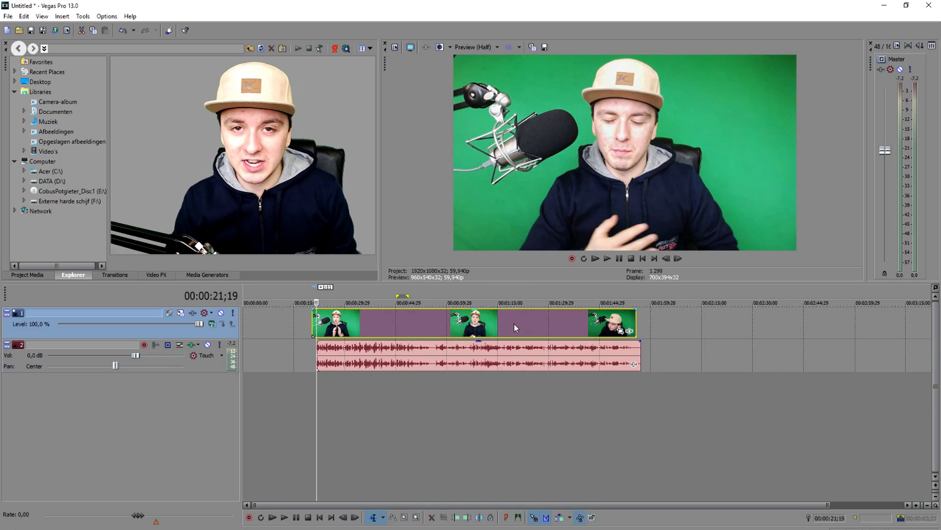
pyautogui.moveTo(364, 364); pyautogui.dragTo(359, 364)
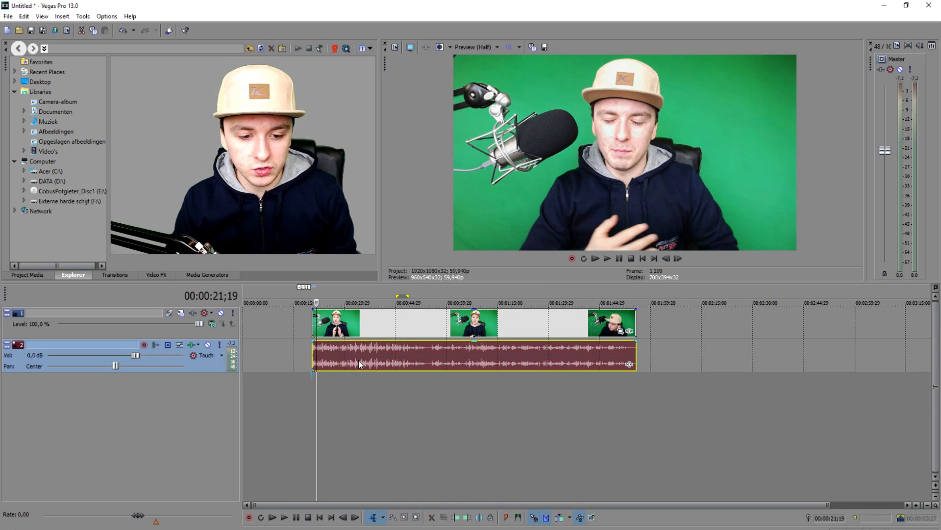
# Select the aligned video and audio events together and create a new group from them.
pyautogui.click(287, 395)
pyautogui.scroll(5, 348, 375)
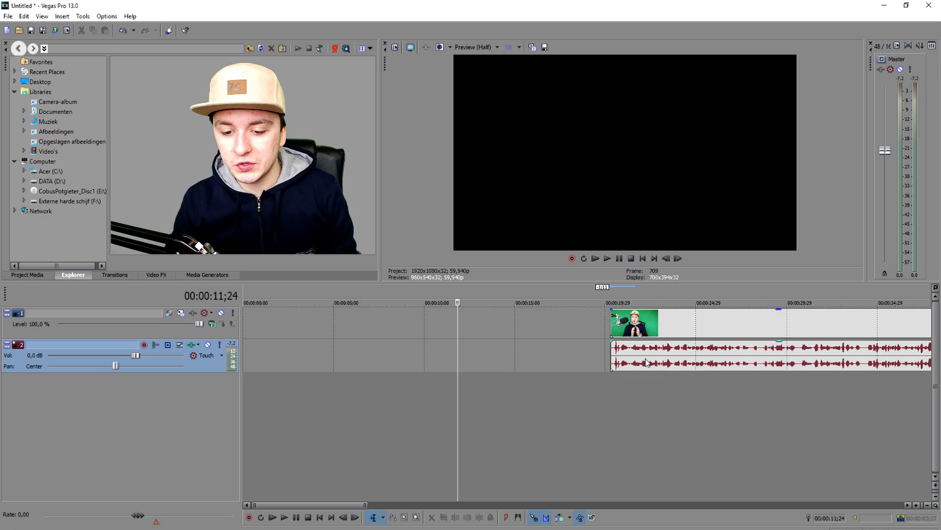
pyautogui.click(645, 360)
pyautogui.scroll(2, 645, 358)
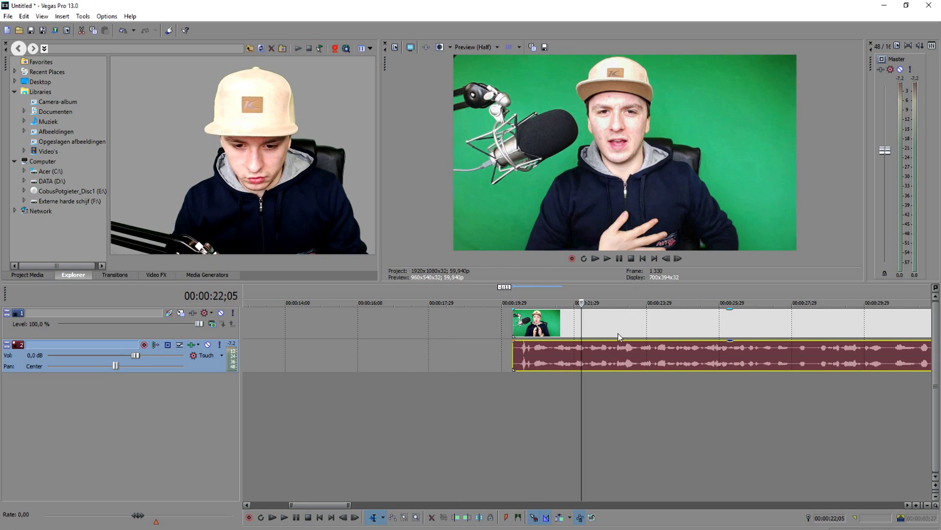
pyautogui.keyDown('ctrl'); pyautogui.click(594, 318); pyautogui.keyUp('ctrl')
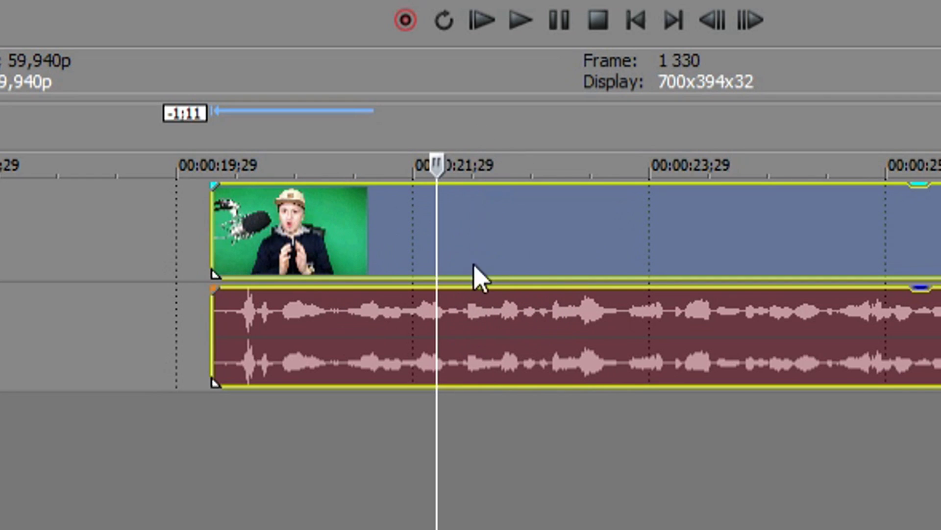
pyautogui.rightClick(473, 215)
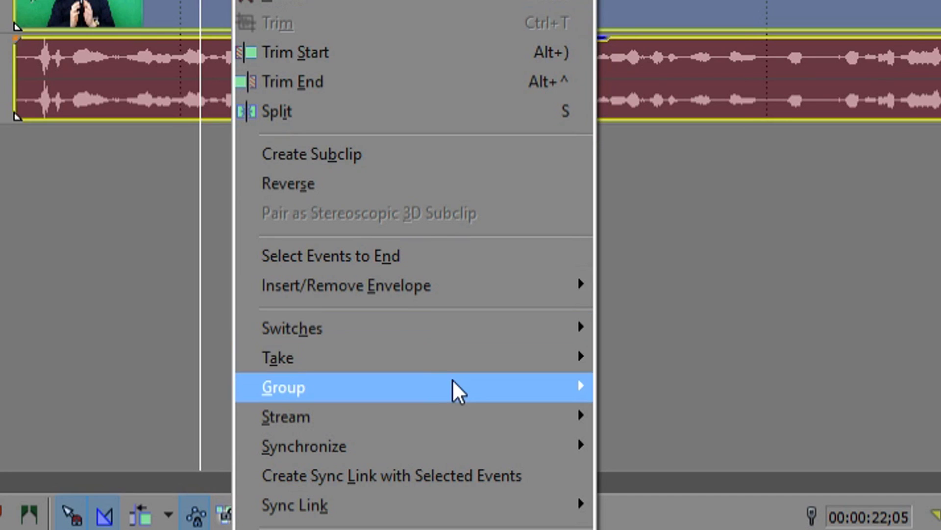
pyautogui.moveTo(679, 471)
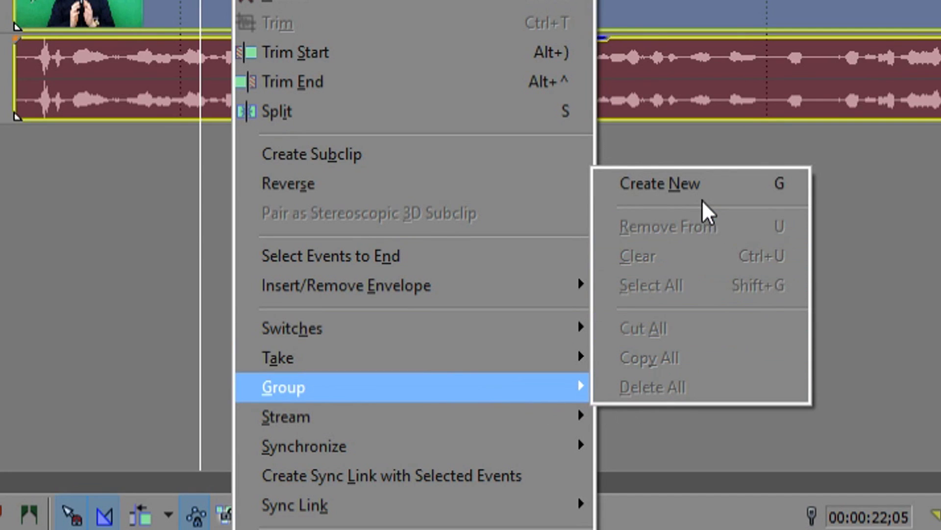
pyautogui.click(699, 194)
pyautogui.click(502, 393)
# Move the grouped clip along the timeline to test that video and audio travel together.
pyautogui.scroll(-5, 497, 387)
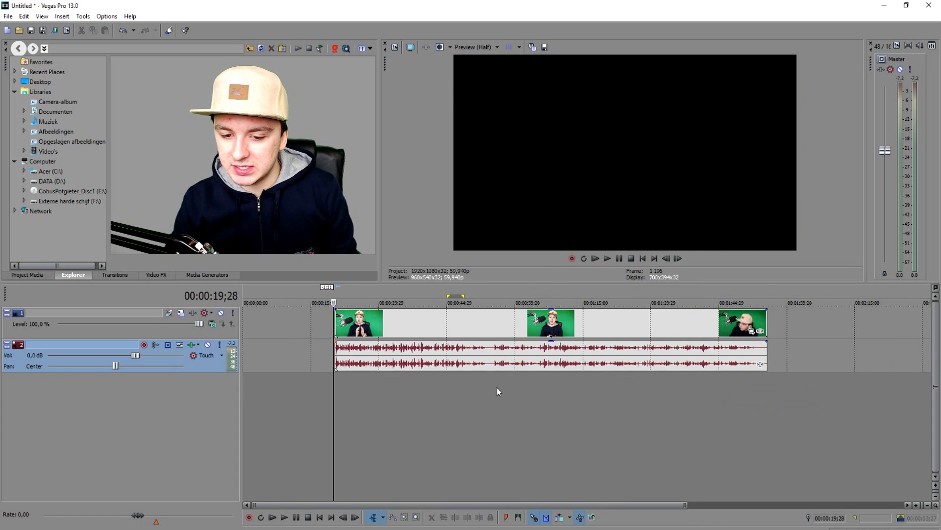
pyautogui.click(257, 327)
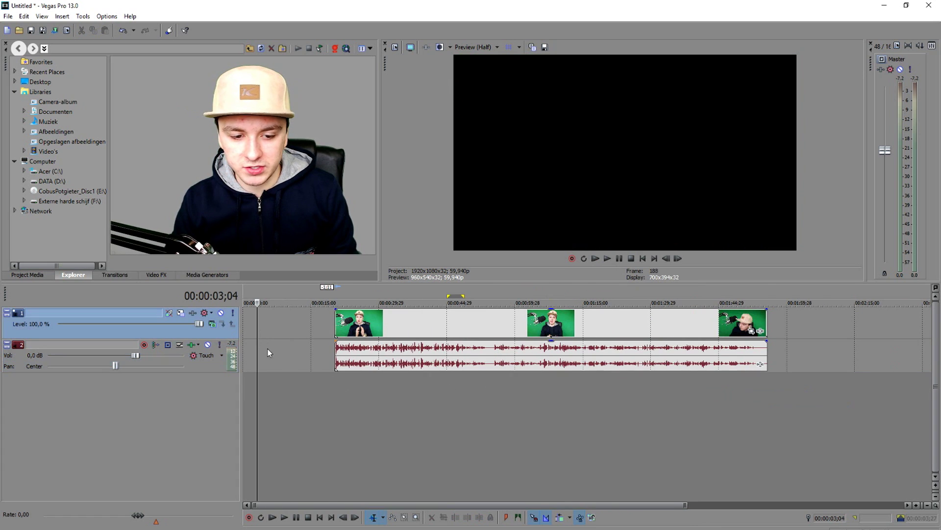
pyautogui.click(377, 325)
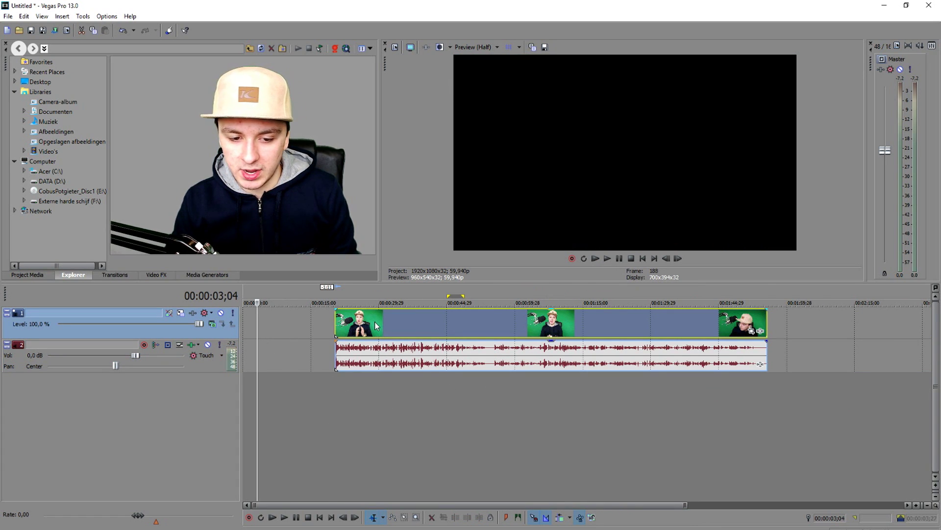
pyautogui.moveTo(377, 325); pyautogui.dragTo(420, 363)
pyautogui.click(387, 397)
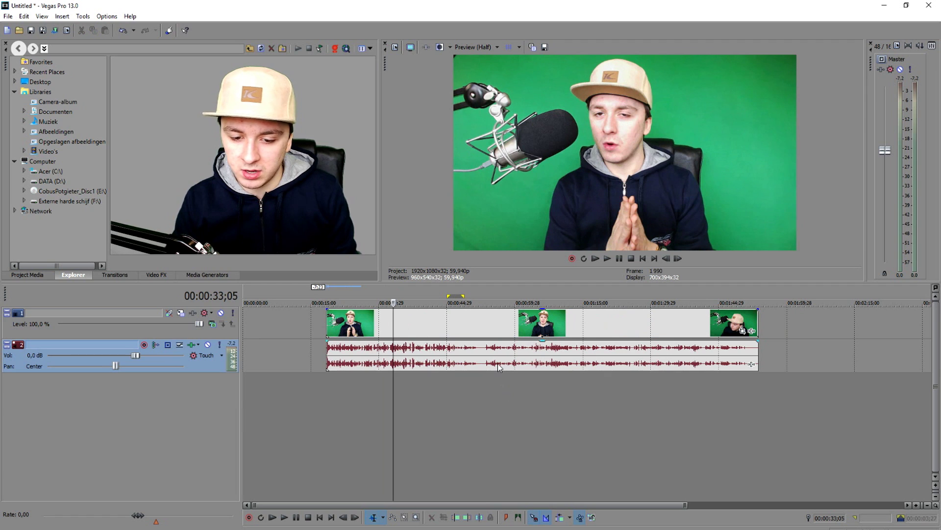
pyautogui.moveTo(500, 365); pyautogui.dragTo(360, 326)
# Select both the video and audio events again and put them in a new group.
pyautogui.click(333, 411)
pyautogui.scroll(3, 333, 411)
pyautogui.click(457, 330)
pyautogui.scroll(-2, 448, 328)
pyautogui.click(394, 326)
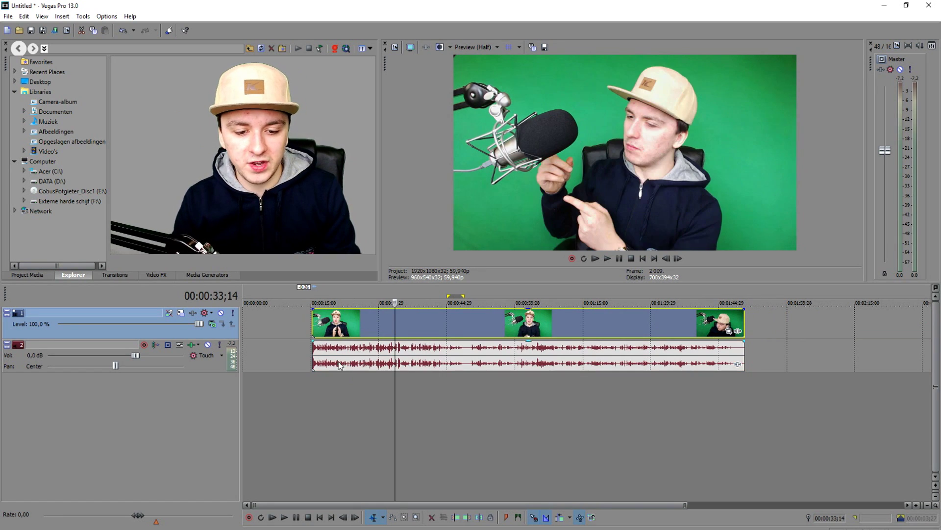
pyautogui.keyDown('ctrl'); pyautogui.click(336, 363); pyautogui.keyUp('ctrl')
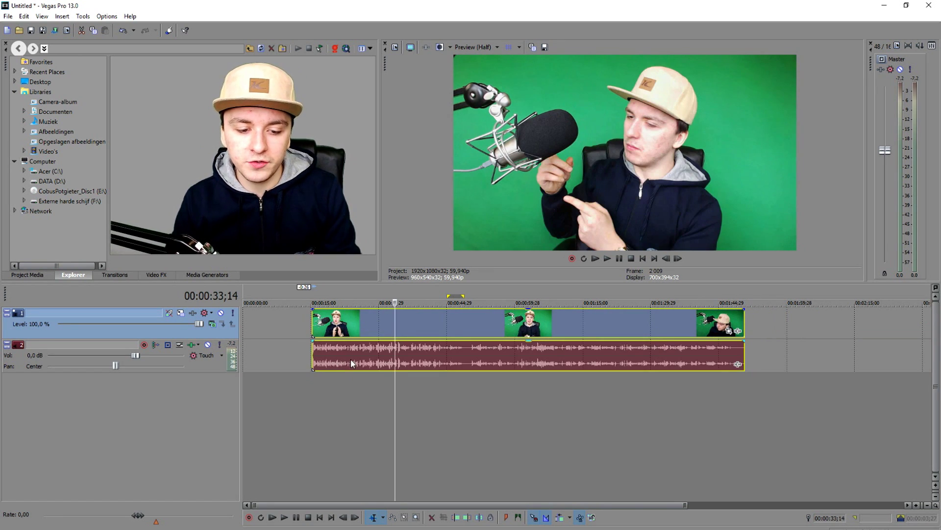
pyautogui.rightClick(364, 314)
pyautogui.moveTo(467, 474)
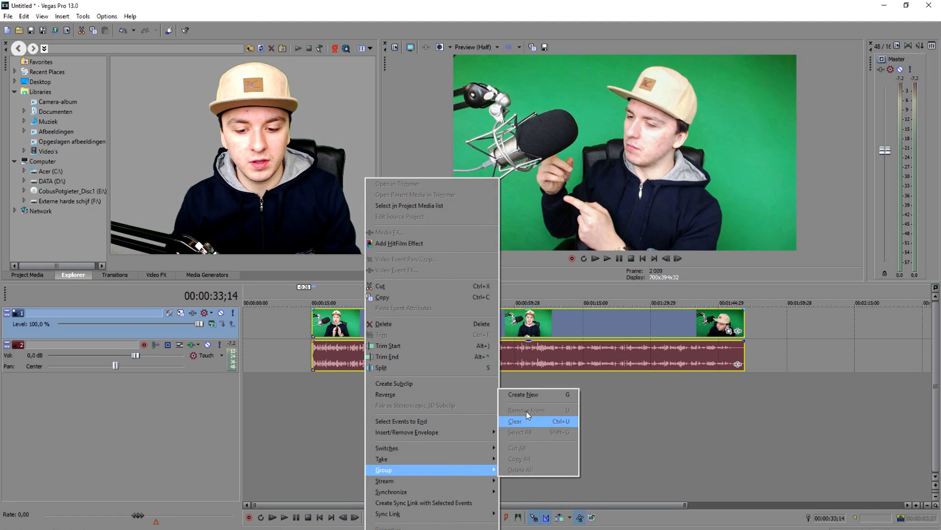
pyautogui.click(529, 394)
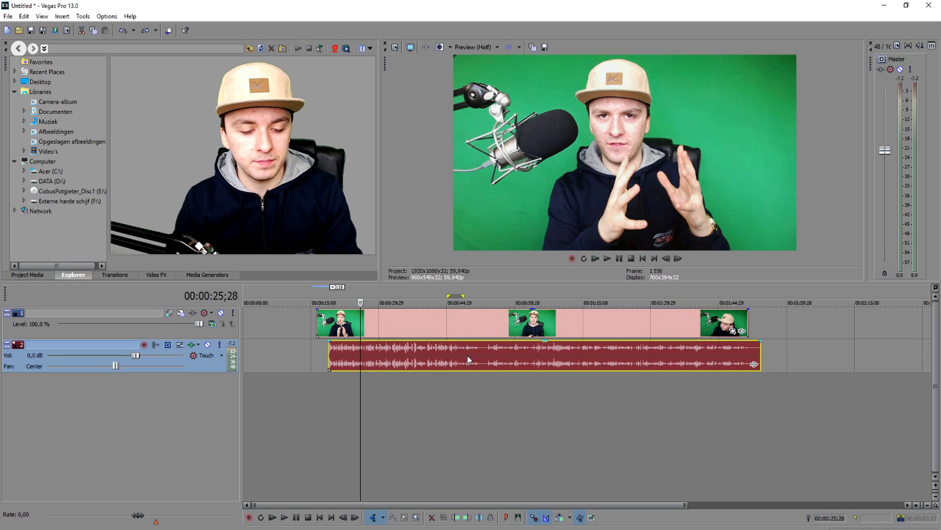
# Move the offset audio event back so its start matches the start of the video event.
pyautogui.moveTo(467, 357); pyautogui.dragTo(468, 357)
pyautogui.moveTo(402, 358)
pyautogui.mouseDown()
pyautogui.moveTo(466, 358)
pyautogui.moveTo(394, 361)
pyautogui.mouseUp()
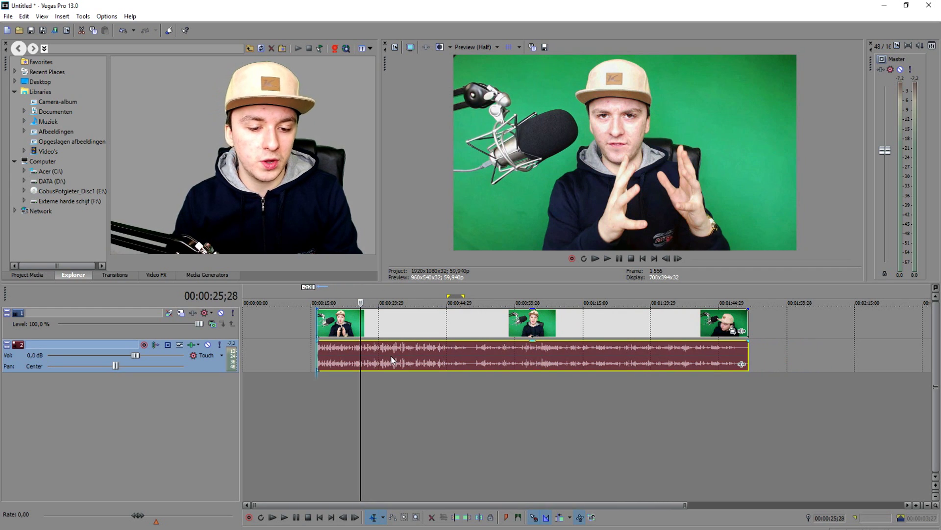
# Shift the video and audio together so the clip starts at about 00:00:20 on the timeline.
pyautogui.click(358, 333)
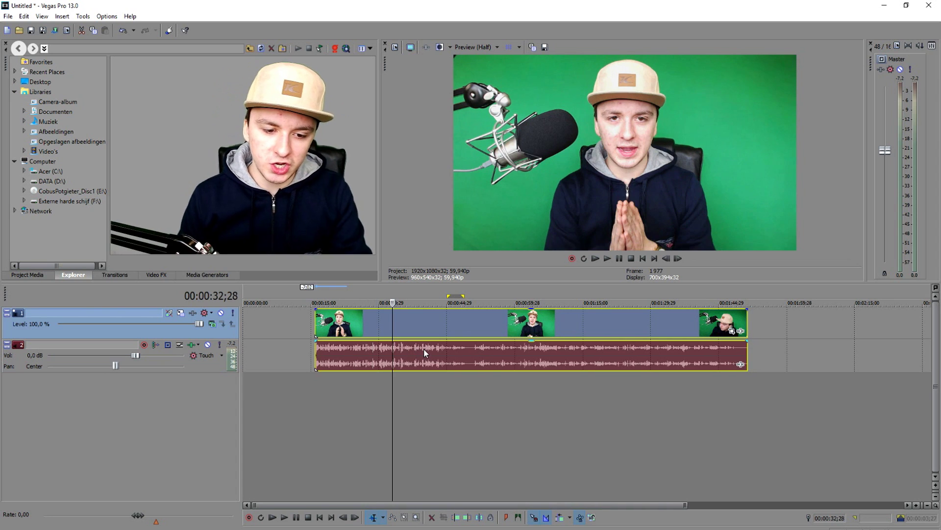
pyautogui.click(343, 380)
pyautogui.moveTo(420, 352); pyautogui.dragTo(465, 349)
pyautogui.moveTo(334, 311); pyautogui.dragTo(221, 307)
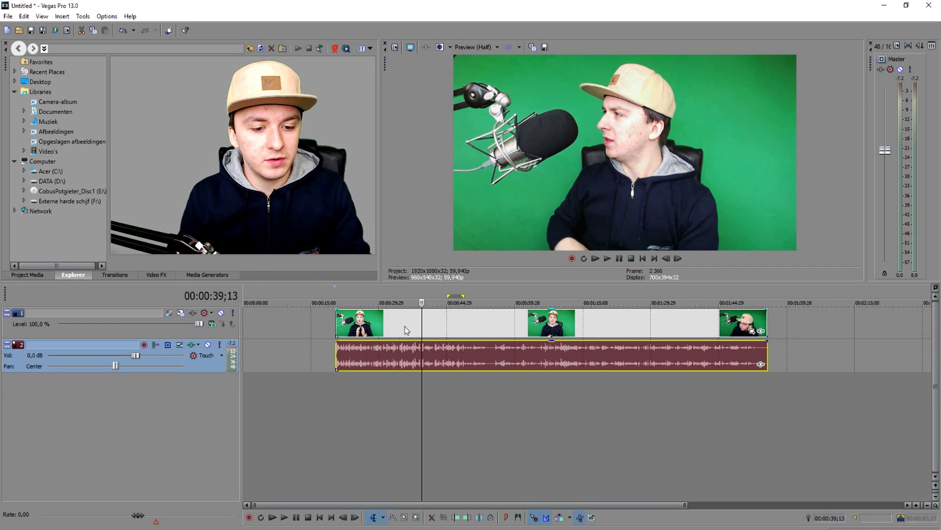
# Shift the grouped clip about 3 seconds earlier on the timeline and split it at 00:00:31;23.
pyautogui.click(460, 336)
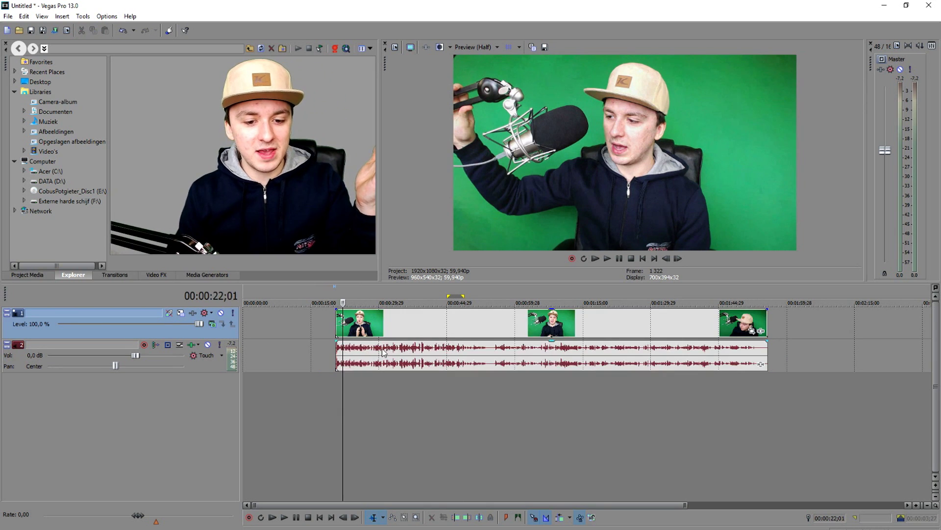
pyautogui.moveTo(418, 336)
pyautogui.mouseDown()
pyautogui.moveTo(543, 336)
pyautogui.moveTo(405, 338)
pyautogui.mouseUp()
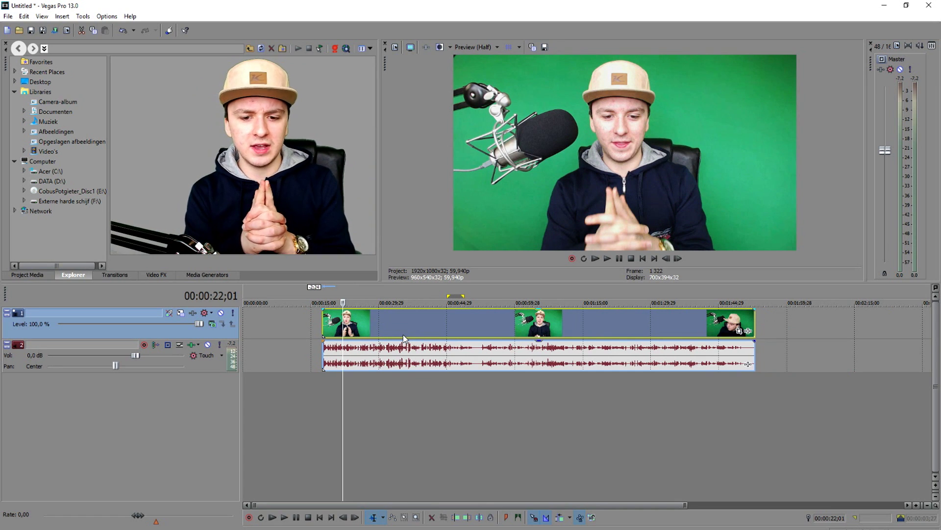
pyautogui.click(387, 317)
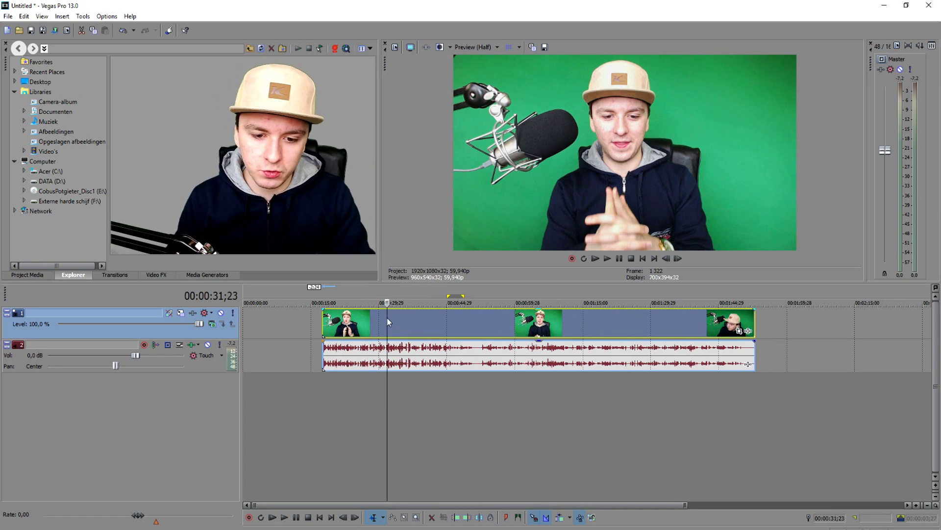
pyautogui.press('s')
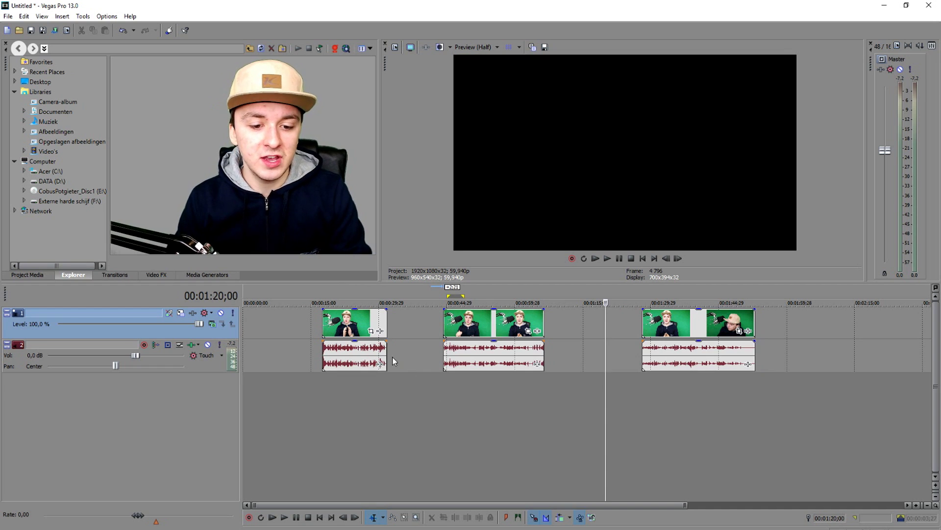
# Select all three separated pieces with their video and audio, group them together, and clear the selection.
pyautogui.click(475, 324)
pyautogui.keyDown('ctrl'); pyautogui.click(688, 322); pyautogui.keyUp('ctrl')
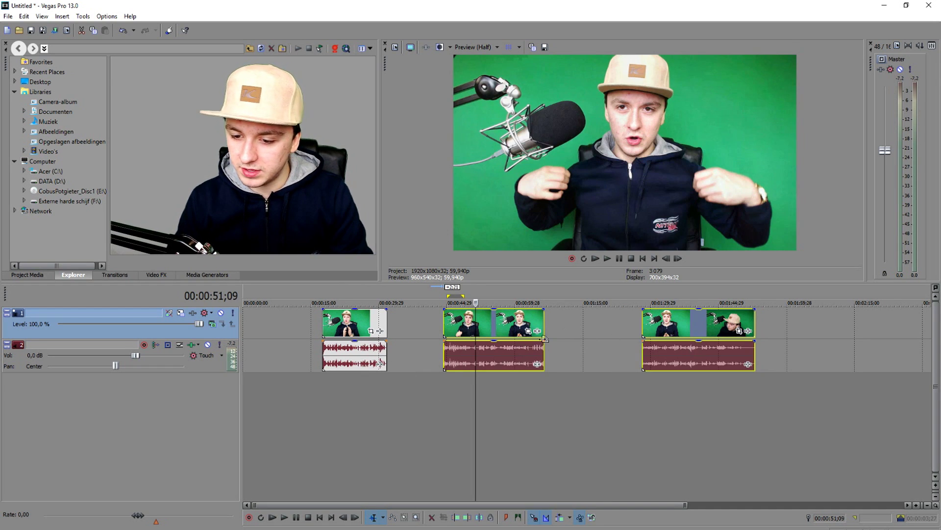
pyautogui.keyDown('ctrl'); pyautogui.click(352, 351); pyautogui.keyUp('ctrl')
pyautogui.click(405, 386)
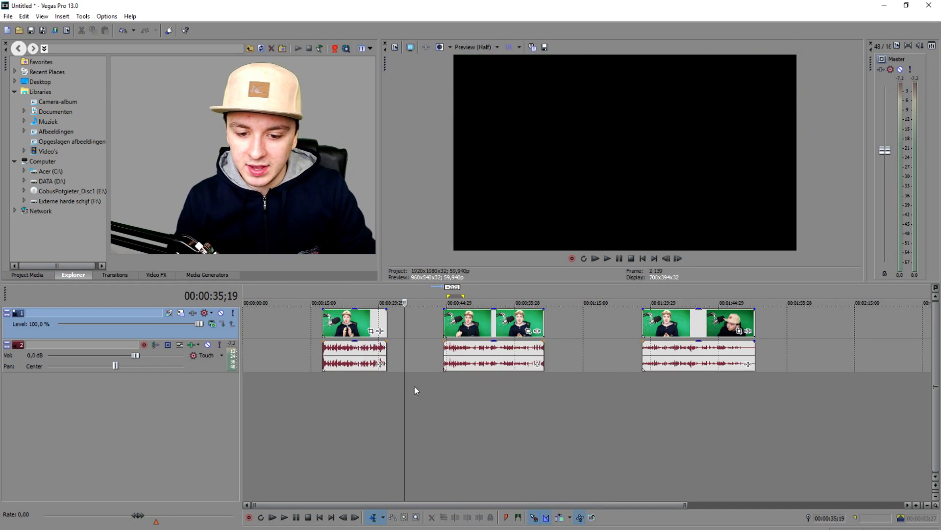
# Move the three grouped pieces later together so the first one starts at about 00:00:45.
pyautogui.scroll(-1, 415, 387)
pyautogui.moveTo(543, 314); pyautogui.dragTo(694, 320)
pyautogui.moveTo(603, 323); pyautogui.dragTo(625, 330)
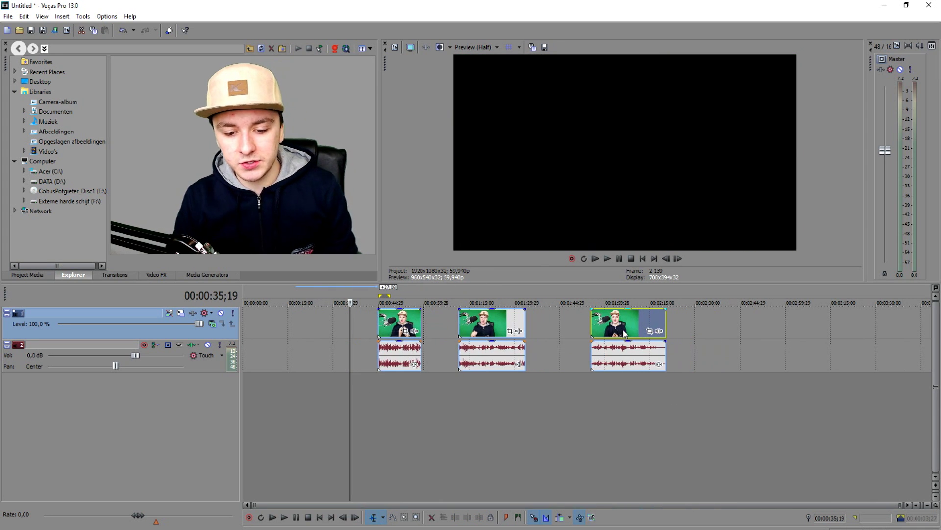
# Try shifting the three audio events independently of their video events, and undo these moves.
pyautogui.click(396, 352)
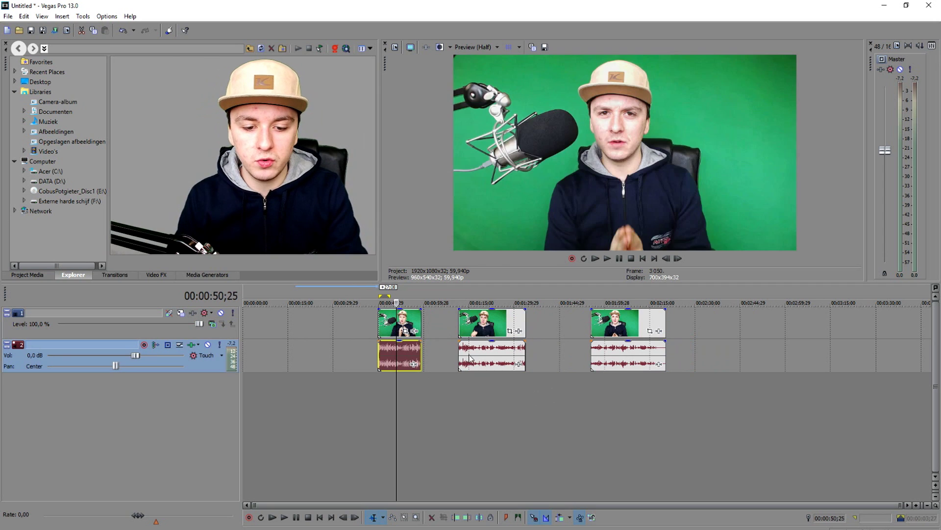
pyautogui.click(486, 354)
pyautogui.click(636, 358)
pyautogui.moveTo(517, 361); pyautogui.dragTo(582, 360)
pyautogui.moveTo(596, 359); pyautogui.dragTo(650, 359)
pyautogui.moveTo(404, 359); pyautogui.dragTo(456, 359)
pyautogui.hotkey('ctrl', 'z')
pyautogui.hotkey('ctrl', 'z')
pyautogui.hotkey('ctrl', 'z')
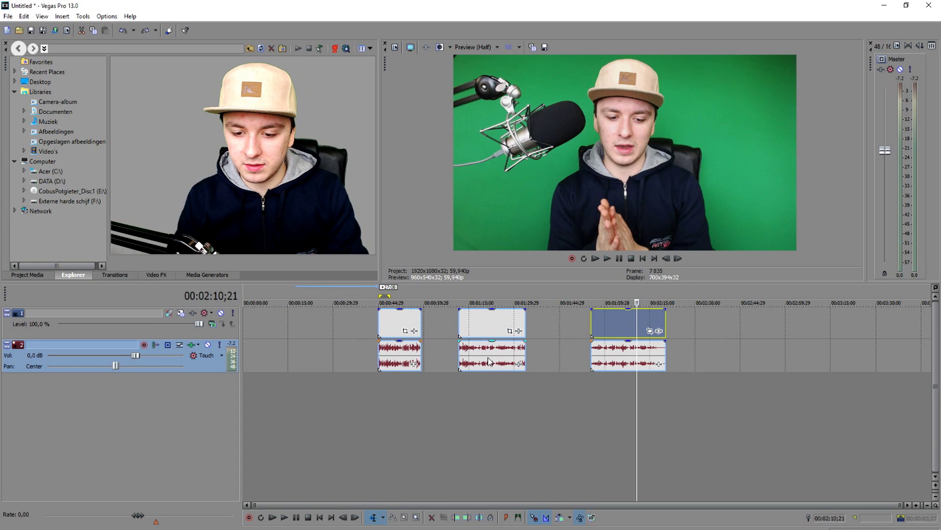
# Give each of the three pieces its own group containing only its video event and matching audio event.
pyautogui.click(409, 327)
pyautogui.keyDown('ctrl'); pyautogui.click(404, 352); pyautogui.keyUp('ctrl')
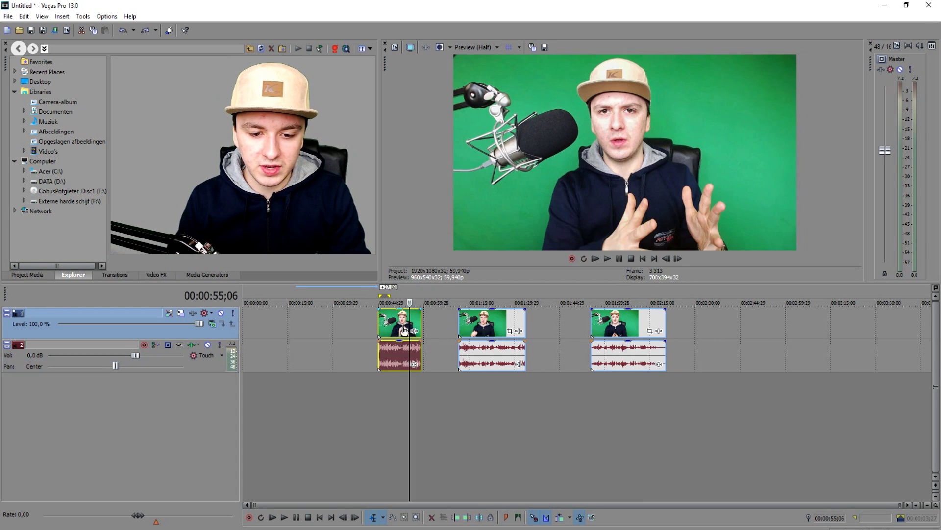
pyautogui.press('g')
pyautogui.click(475, 324)
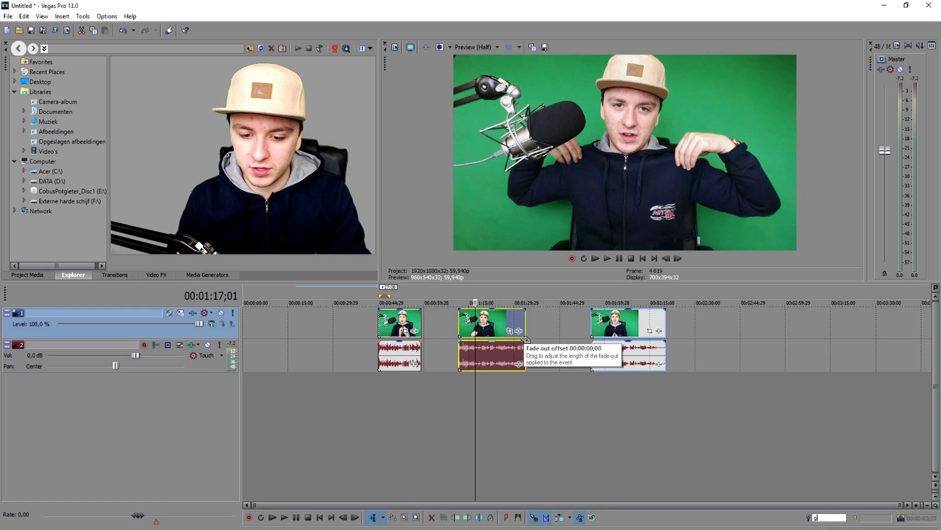
pyautogui.click(612, 347)
# Close the gaps by placing the third and first pieces directly against the middle piece.
pyautogui.moveTo(619, 344); pyautogui.dragTo(537, 325)
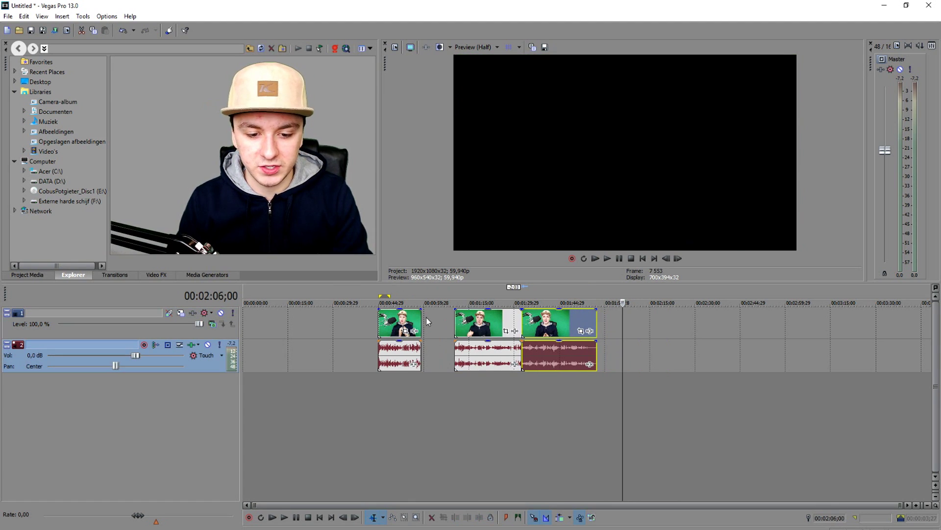
pyautogui.moveTo(409, 322); pyautogui.dragTo(443, 322)
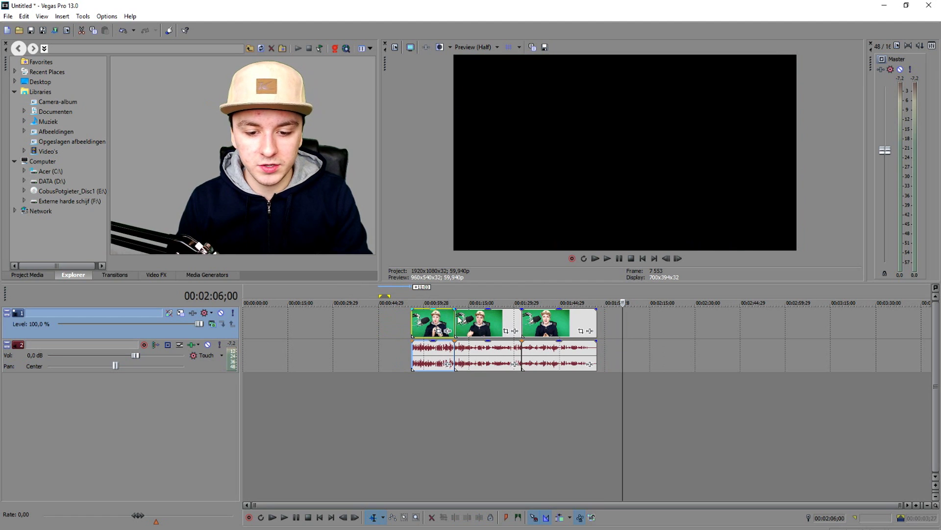
# Put all six adjoining video and audio events in one group, and shift that group slightly later on the timeline.
pyautogui.keyDown('ctrl'); pyautogui.click(465, 321); pyautogui.keyUp('ctrl')
pyautogui.keyDown('ctrl'); pyautogui.click(555, 330); pyautogui.keyUp('ctrl')
pyautogui.keyDown('ctrl'); pyautogui.click(572, 349); pyautogui.keyUp('ctrl')
pyautogui.keyDown('ctrl'); pyautogui.click(463, 354); pyautogui.keyUp('ctrl')
pyautogui.keyDown('ctrl'); pyautogui.click(458, 354); pyautogui.keyUp('ctrl')
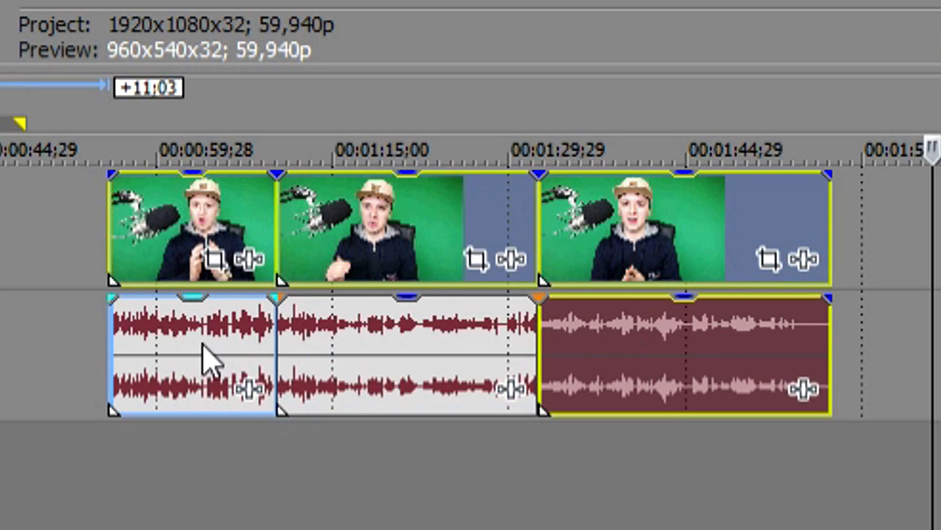
pyautogui.keyDown('ctrl'); pyautogui.click(208, 360); pyautogui.keyUp('ctrl')
pyautogui.keyDown('ctrl'); pyautogui.click(441, 347); pyautogui.keyUp('ctrl')
pyautogui.click(707, 348)
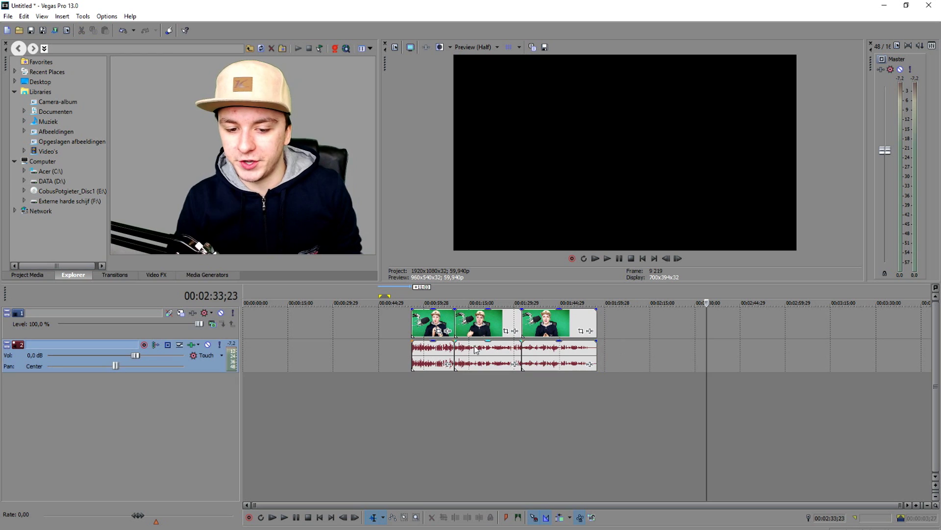
pyautogui.moveTo(489, 337)
pyautogui.mouseDown()
pyautogui.moveTo(504, 337)
pyautogui.moveTo(492, 338)
pyautogui.mouseUp()
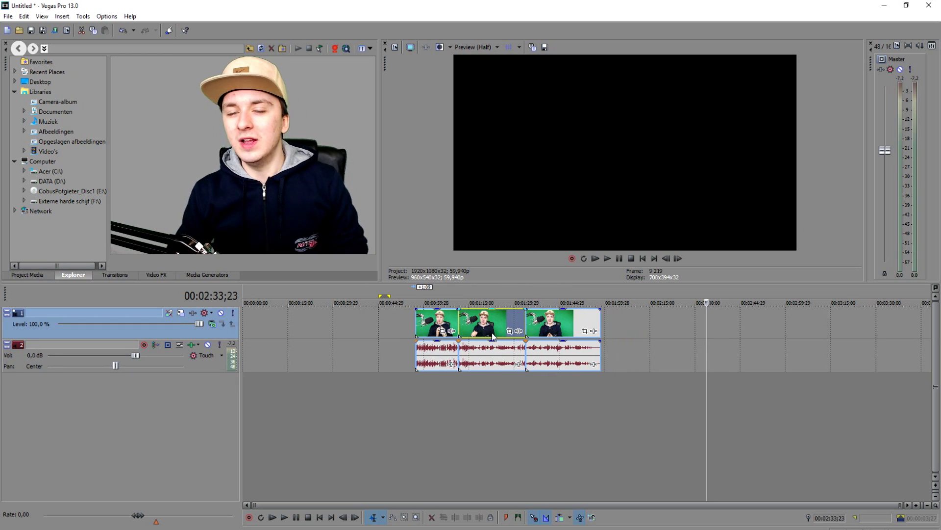